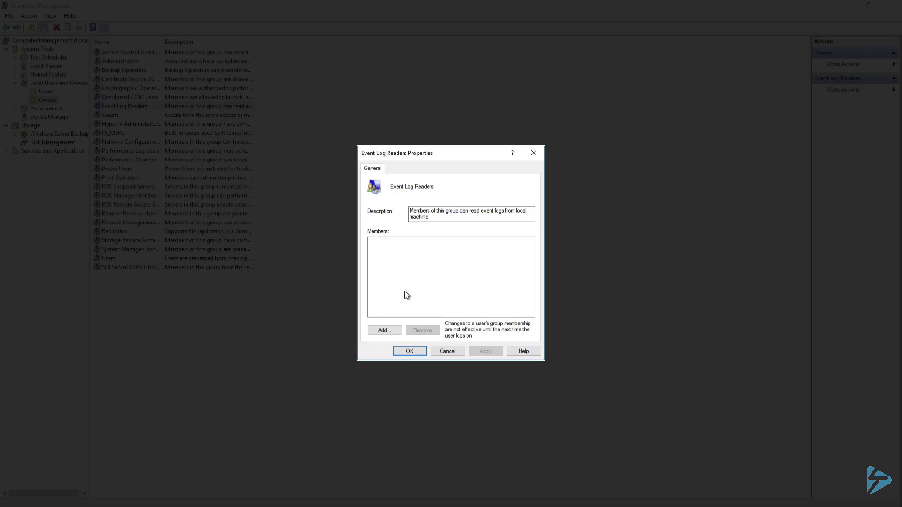
- Add the computer OTTER to the Event Log Readers group, including Computers among the searched object types, and save the membership
{"action": "left_click", "coordinate": [386, 331]}
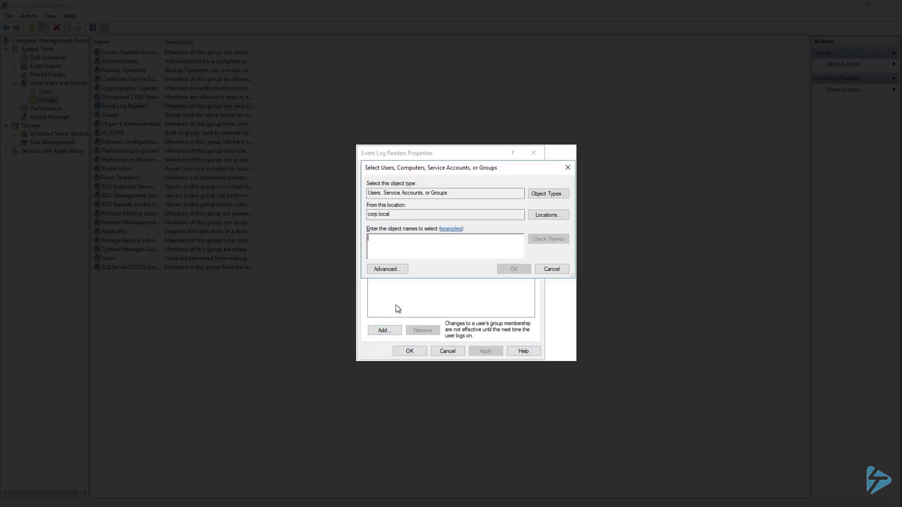
{"action": "left_click", "coordinate": [544, 194]}
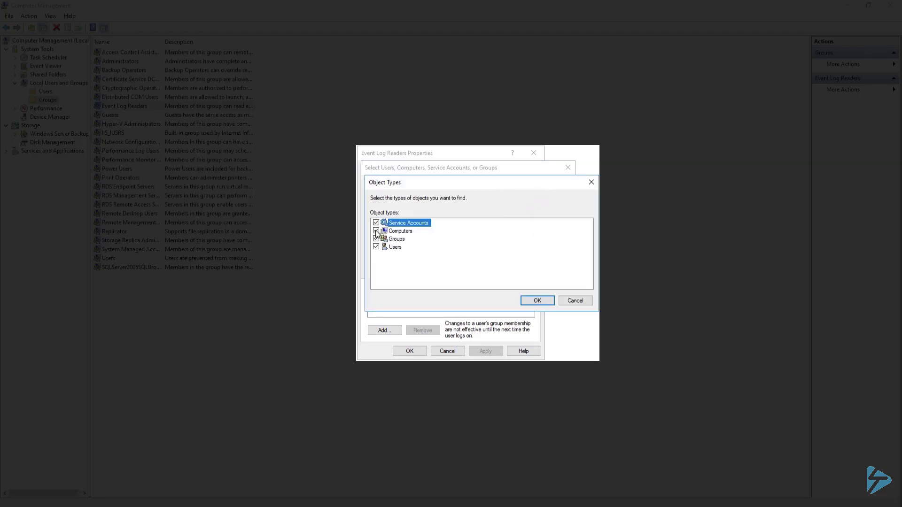
{"action": "left_click", "coordinate": [534, 301]}
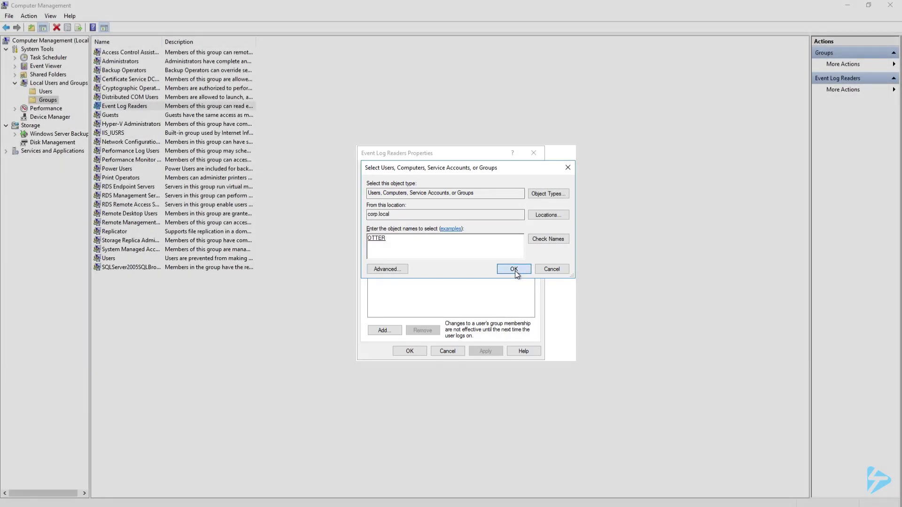
{"action": "left_click", "coordinate": [514, 269]}
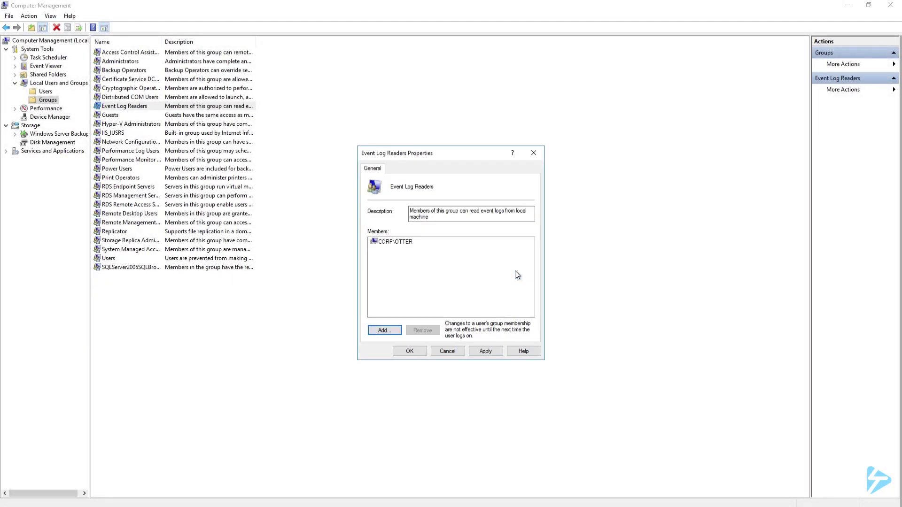
{"action": "left_click", "coordinate": [410, 352]}
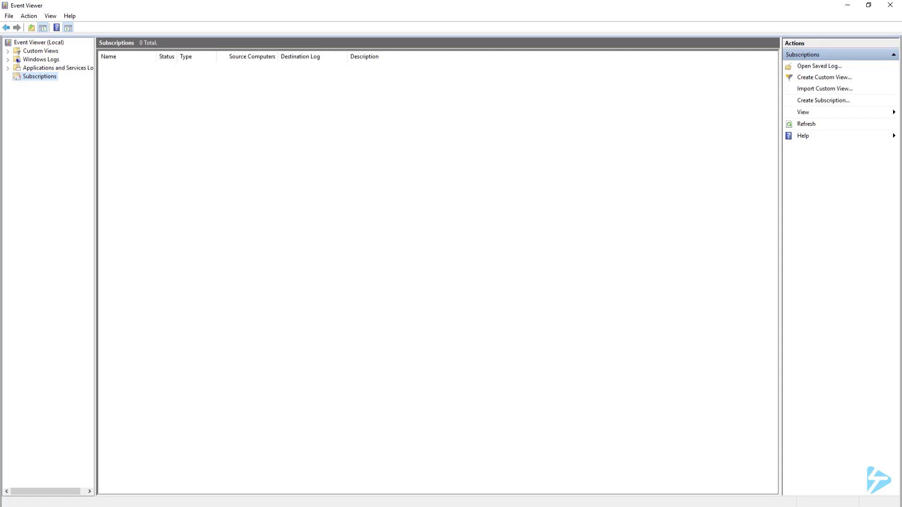
- In Event Viewer, start a new subscription named ProGet Events with Forwarded Events as its destination log
{"action": "right_click", "coordinate": [51, 81]}
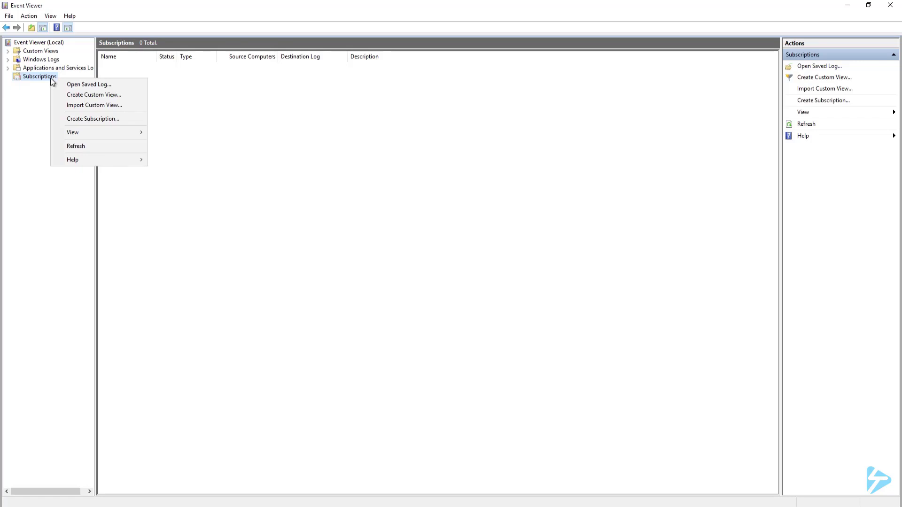
{"action": "left_click", "coordinate": [109, 121]}
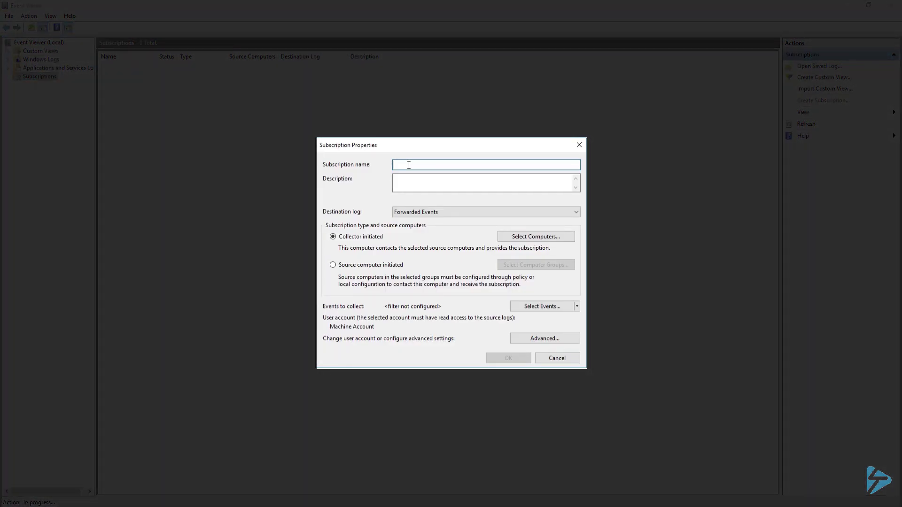
{"action": "type", "text": "ProGet Events"}
{"action": "left_click", "coordinate": [577, 212]}
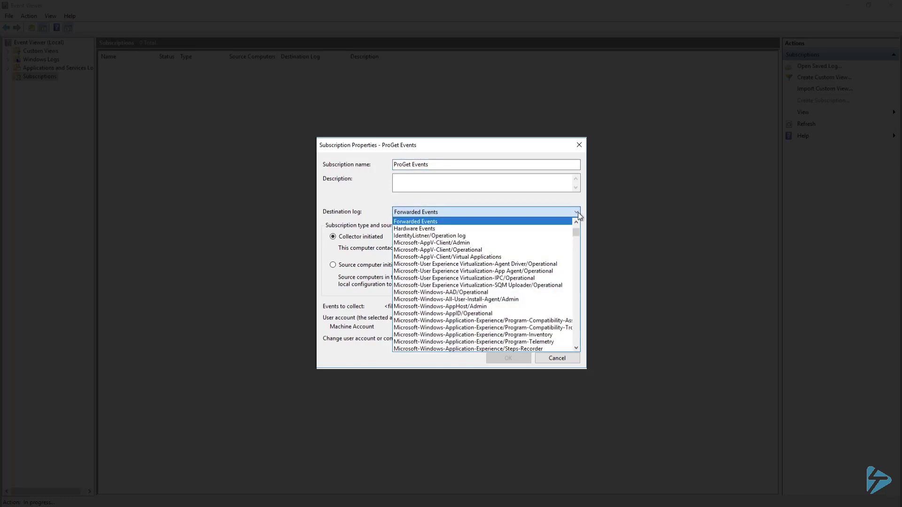
{"action": "left_click", "coordinate": [577, 214]}
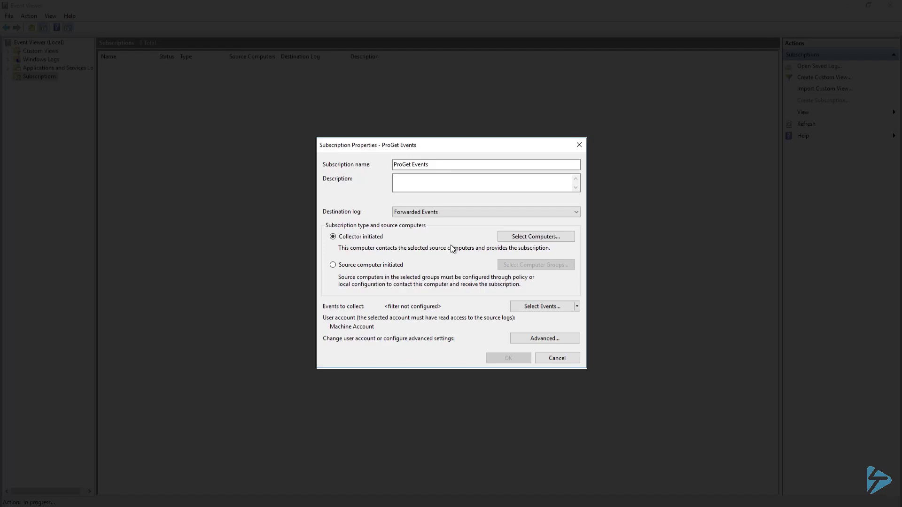
- Add the domain computer proget as the collector-initiated subscription's source and test its connectivity
{"action": "left_click", "coordinate": [540, 237]}
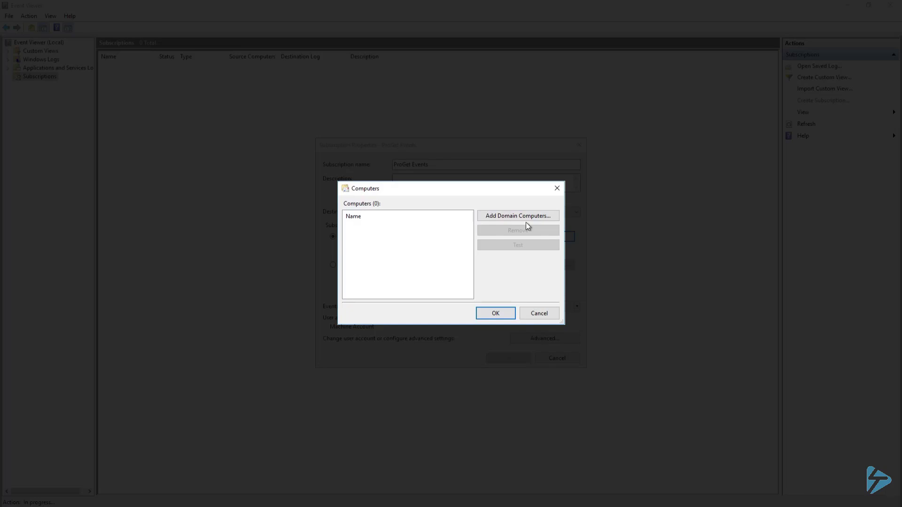
{"action": "left_click", "coordinate": [526, 218]}
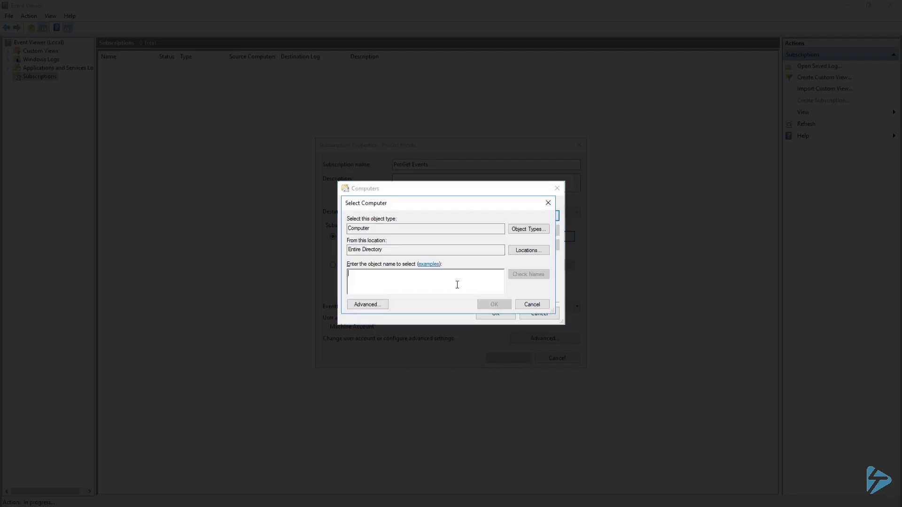
{"action": "type", "text": "proget"}
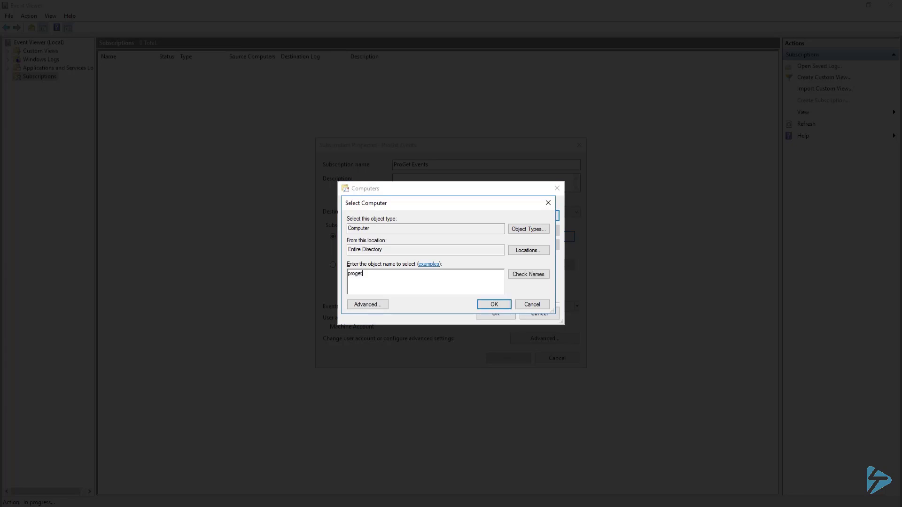
{"action": "key", "text": "Return"}
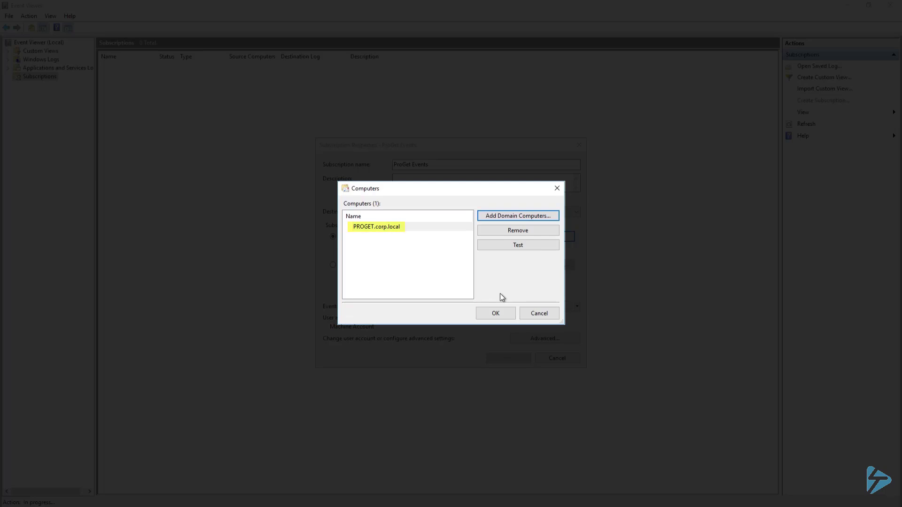
{"action": "left_click", "coordinate": [521, 246]}
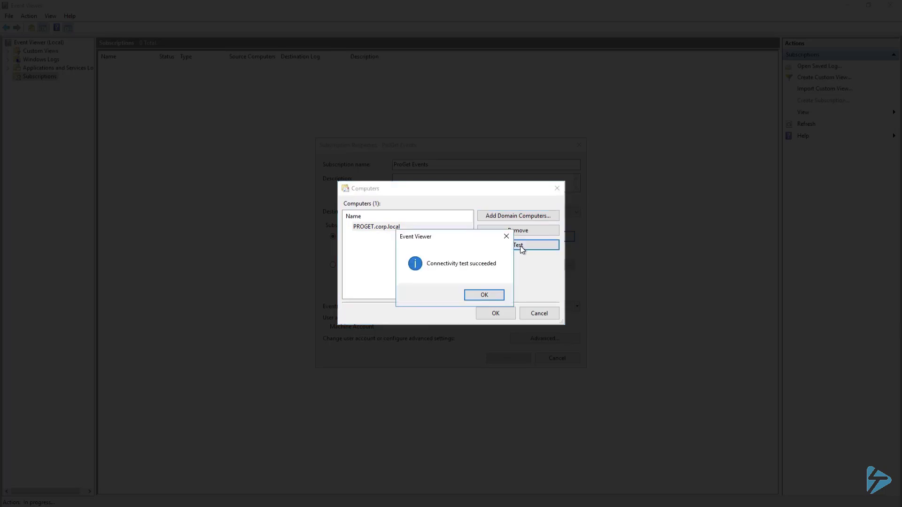
{"action": "left_click", "coordinate": [485, 295]}
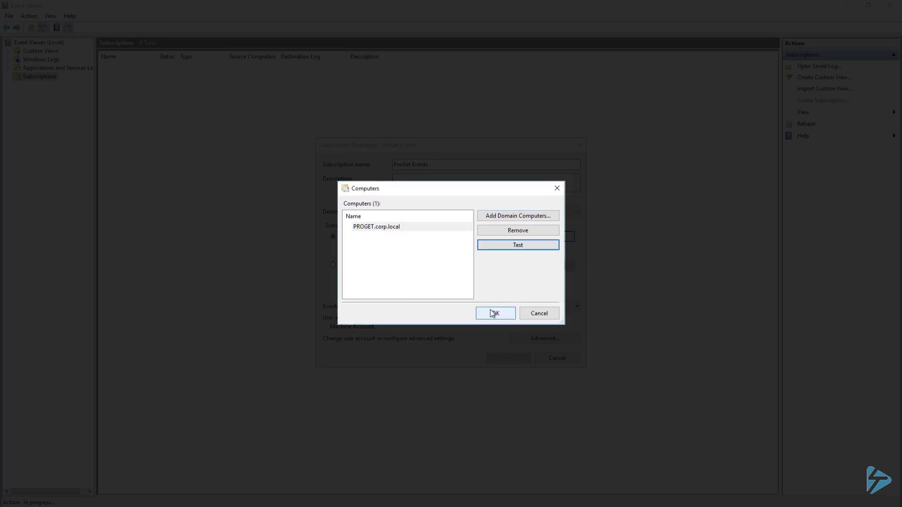
{"action": "left_click", "coordinate": [490, 316]}
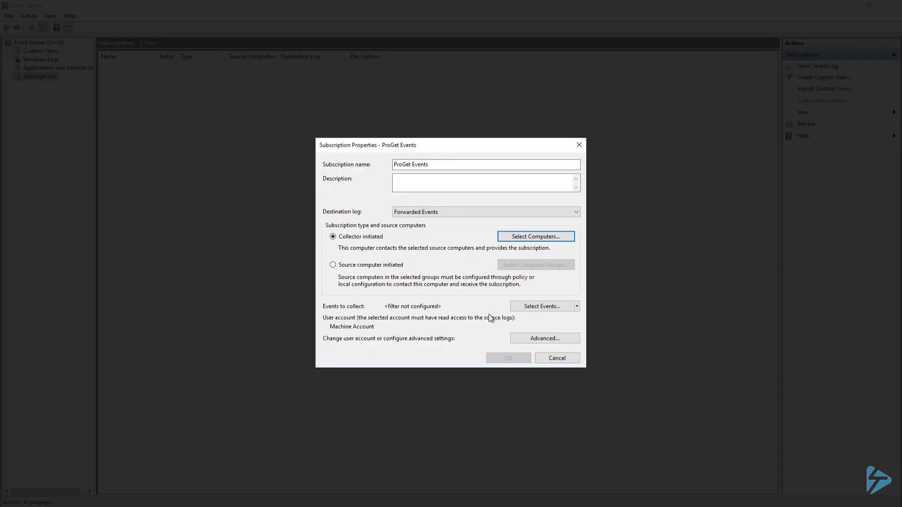
- Configure the subscription's event filter to include the Critical, Error, Warning and Information levels
{"action": "left_click", "coordinate": [540, 307]}
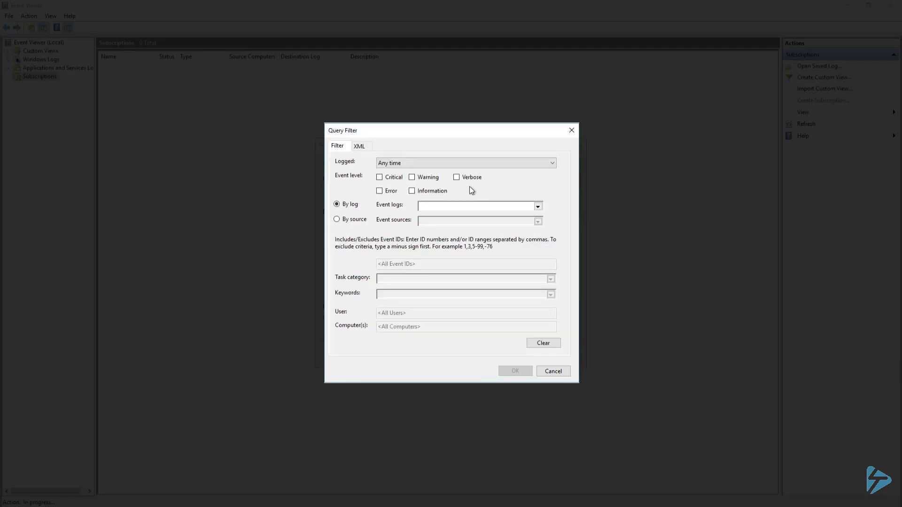
{"action": "left_click", "coordinate": [380, 177]}
{"action": "left_click", "coordinate": [379, 191]}
{"action": "left_click", "coordinate": [412, 178]}
{"action": "left_click", "coordinate": [412, 191]}
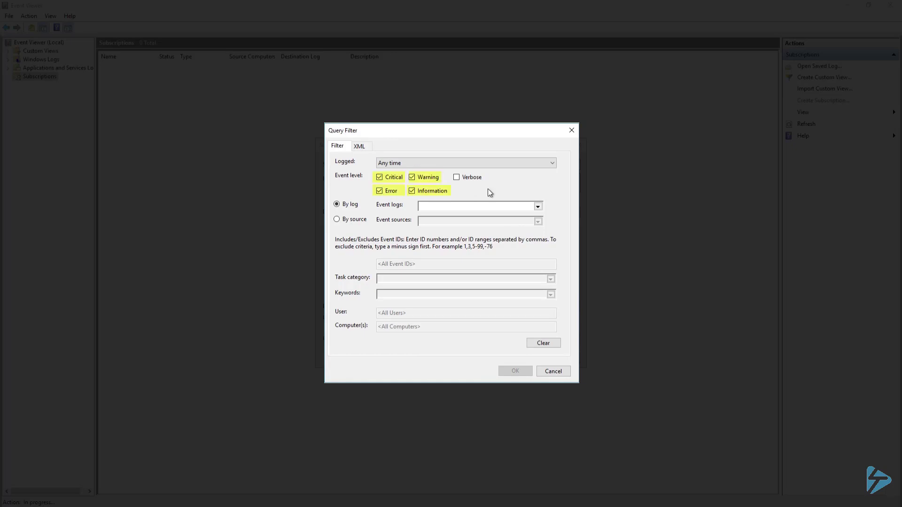
- Include all Windows Logs in the query filter and accept the filter
{"action": "left_click", "coordinate": [538, 207]}
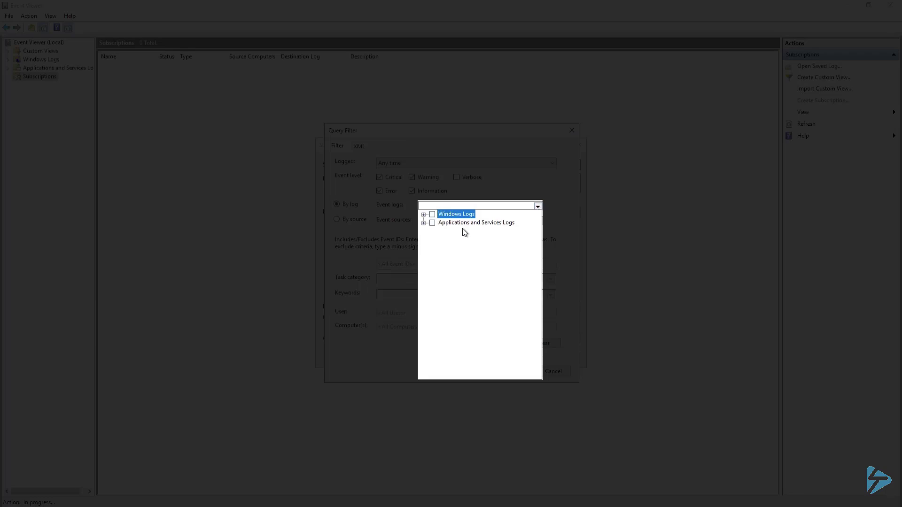
{"action": "left_click", "coordinate": [423, 214]}
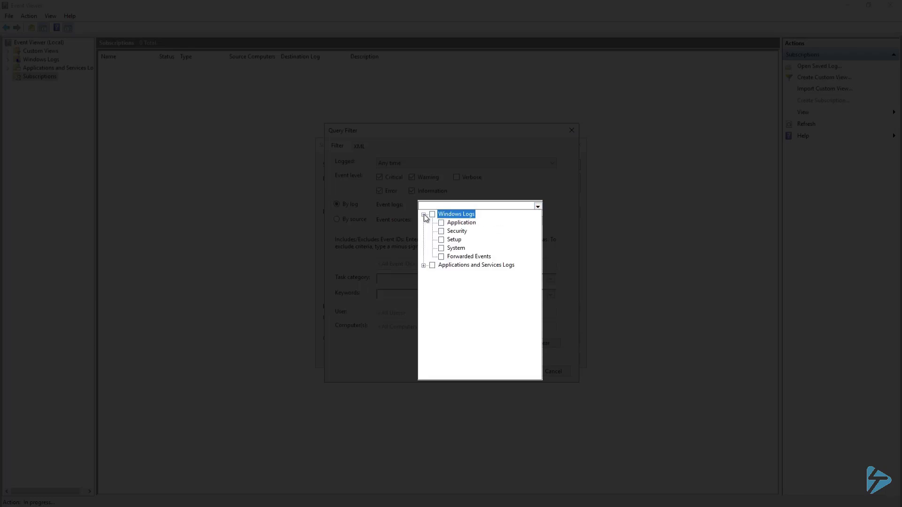
{"action": "left_click", "coordinate": [433, 215]}
{"action": "left_click", "coordinate": [562, 202]}
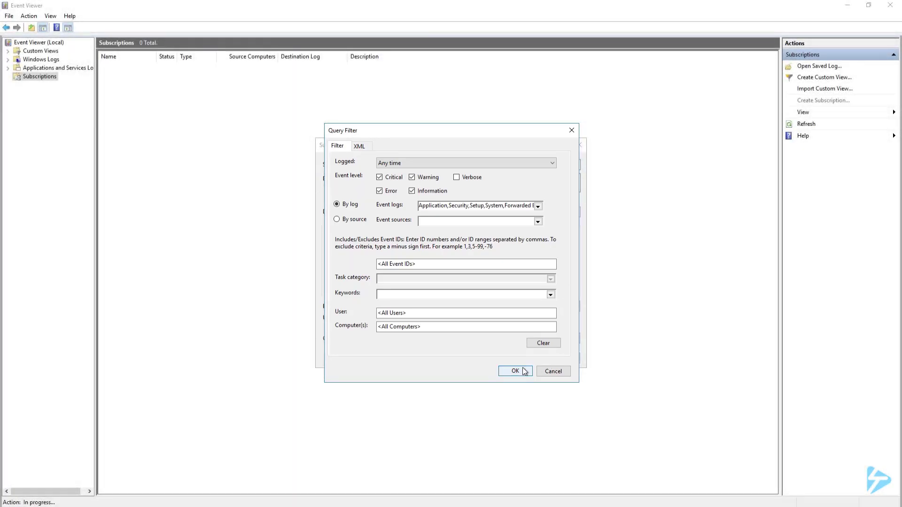
{"action": "left_click", "coordinate": [518, 371]}
- Set the subscription's event delivery optimization to Minimize Latency, using the machine account over HTTP on port 5985, and save the subscription
{"action": "left_click", "coordinate": [527, 340]}
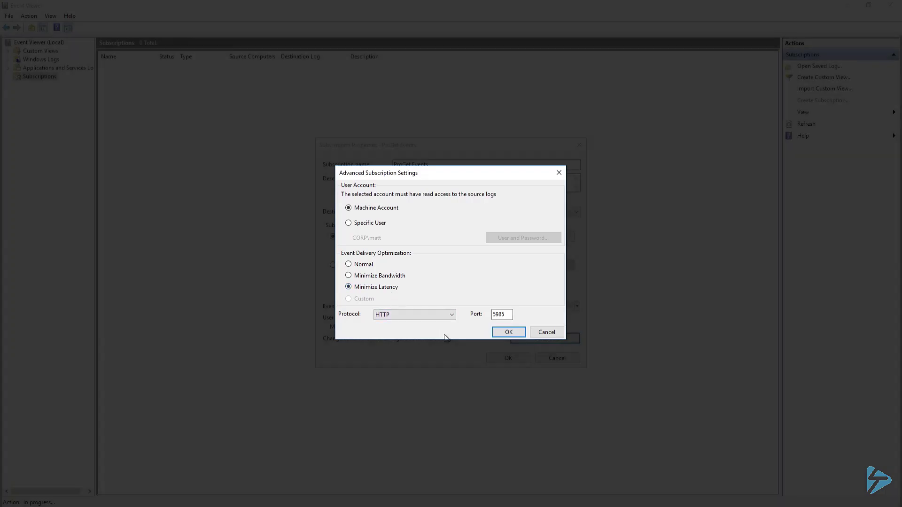
{"action": "left_click", "coordinate": [511, 330]}
{"action": "left_click", "coordinate": [506, 358]}
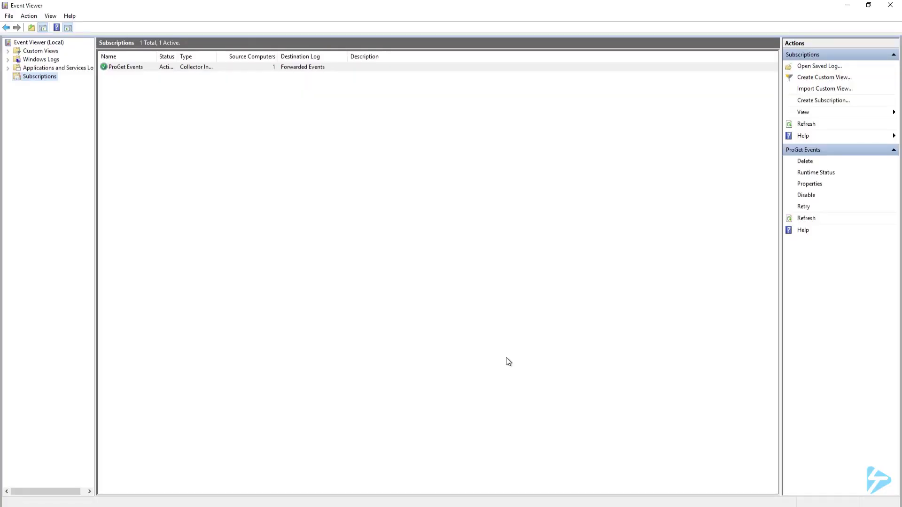
- View the Forwarded Events log under Windows Logs and refresh it to check for newly forwarded events
{"action": "left_click", "coordinate": [7, 60]}
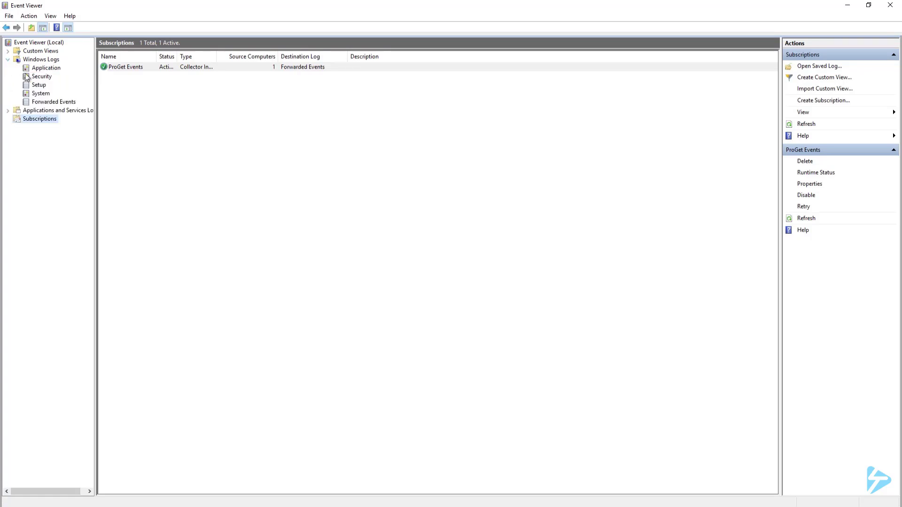
{"action": "left_click", "coordinate": [54, 102]}
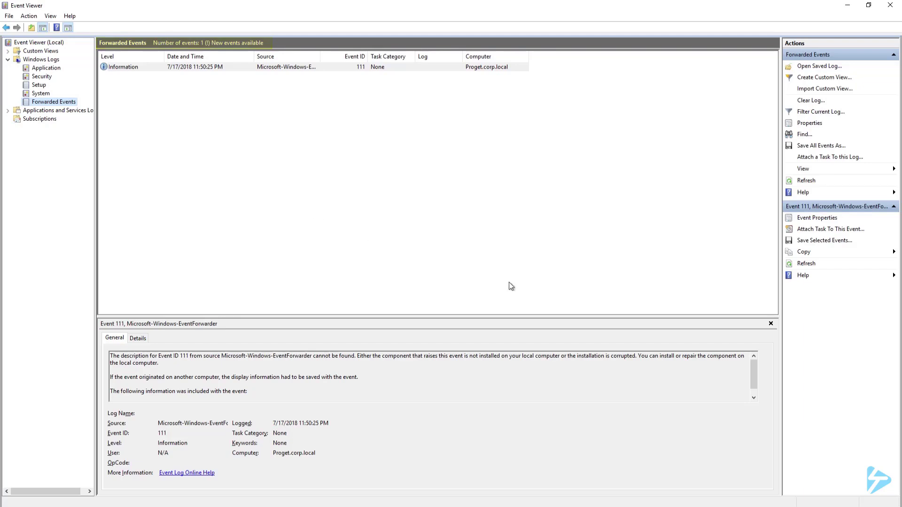
{"action": "left_click", "coordinate": [812, 264]}
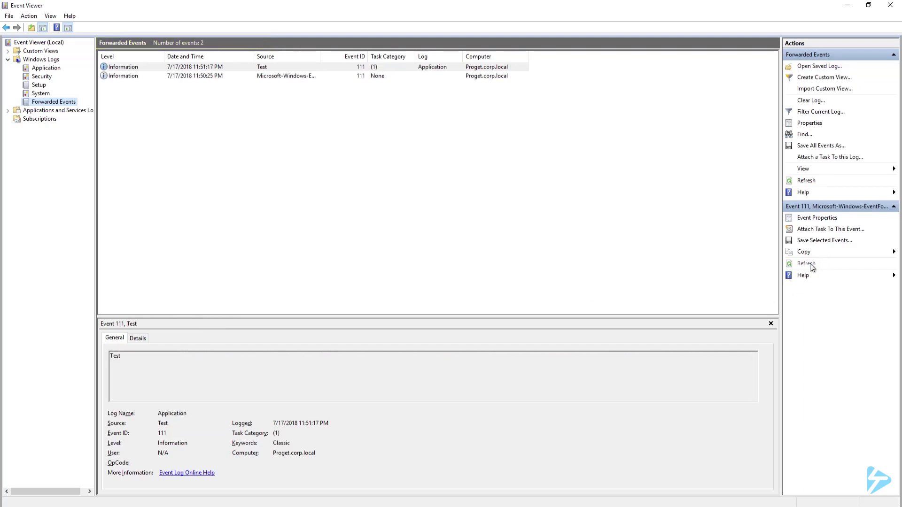